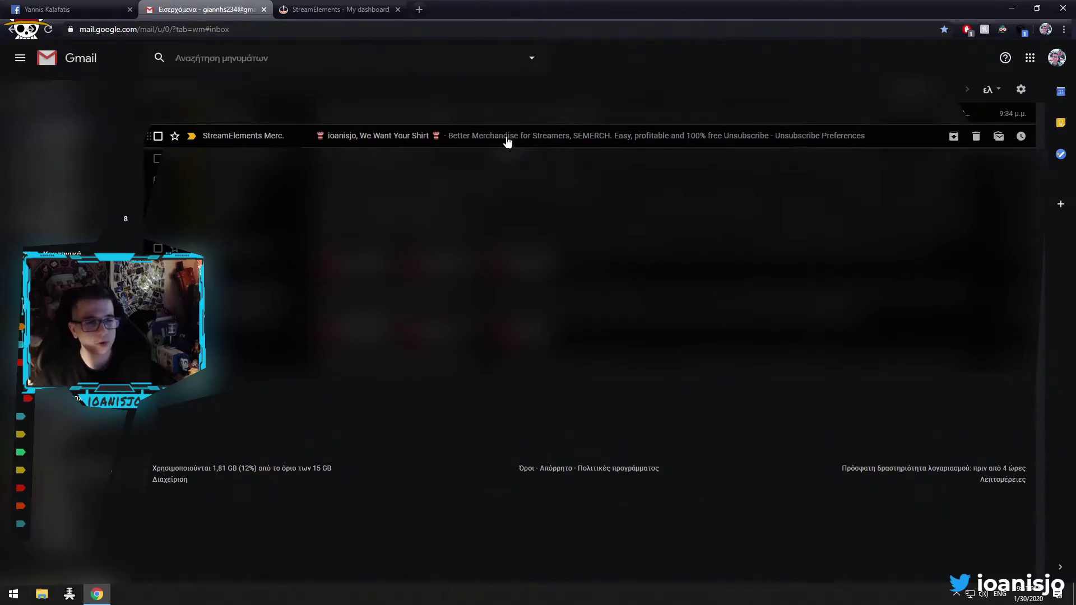
Step: Open the StreamElements Merch email in Gmail and follow its TRY IT OUT link to the merch page
{"action": "left_click", "coordinate": [474, 137]}
{"action": "scroll", "coordinate": [593, 276], "scroll_direction": "down", "scroll_amount": 2}
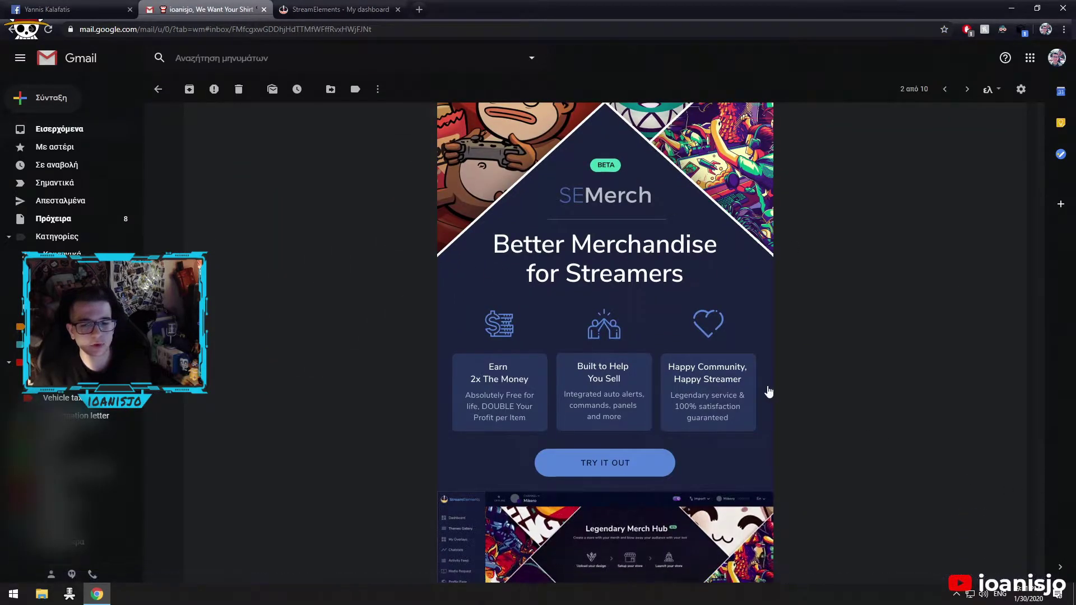
{"action": "scroll", "coordinate": [768, 392], "scroll_direction": "down", "scroll_amount": 1}
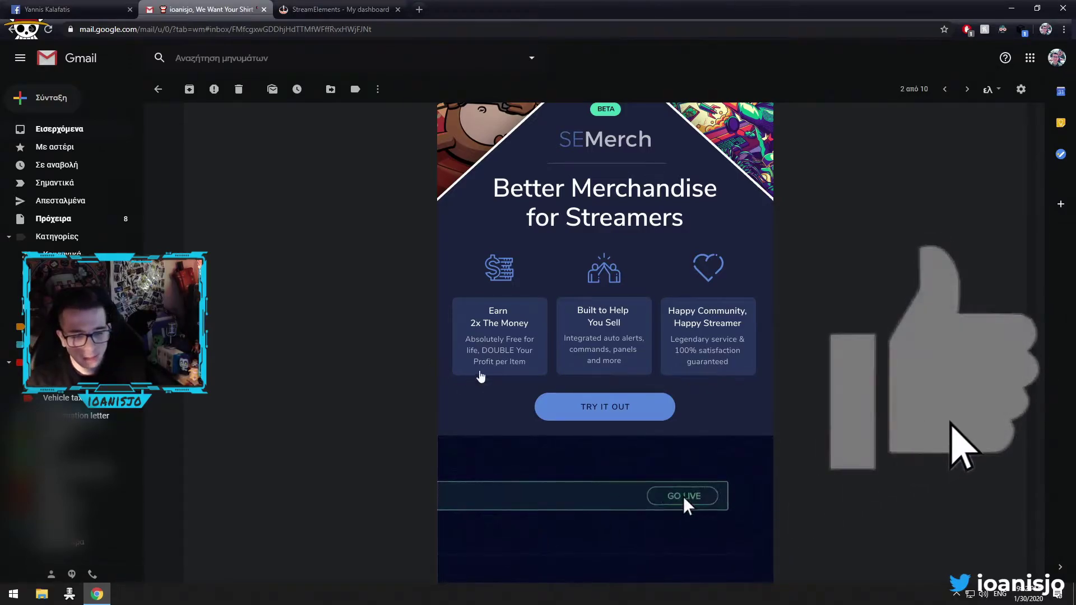
{"action": "left_click", "coordinate": [609, 411]}
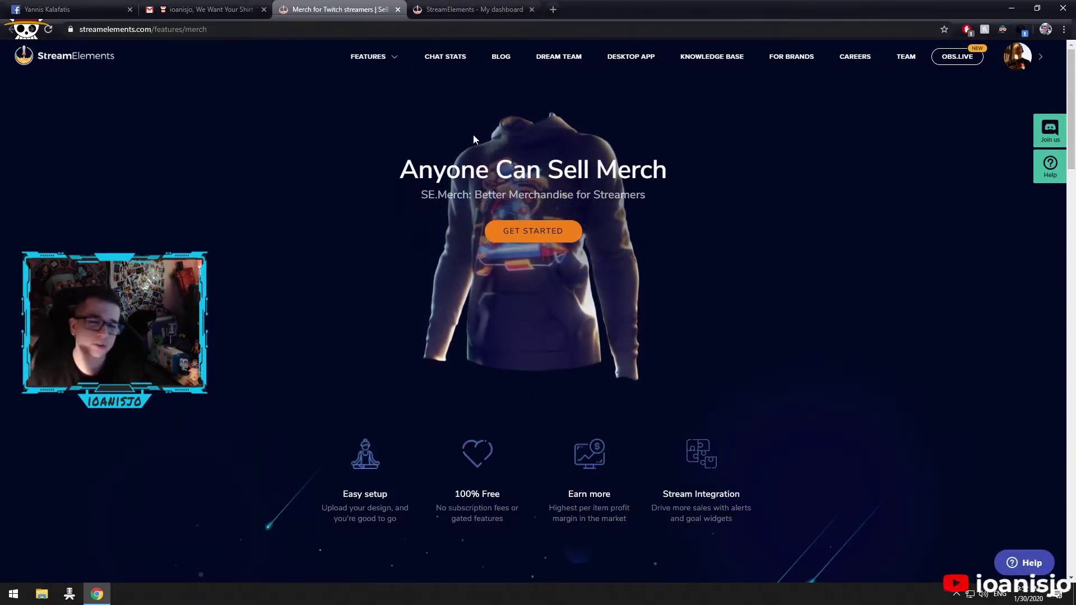
Step: Switch to the StreamElements dashboard, go to SE.Merch and choose Get Started
{"action": "left_click", "coordinate": [442, 9]}
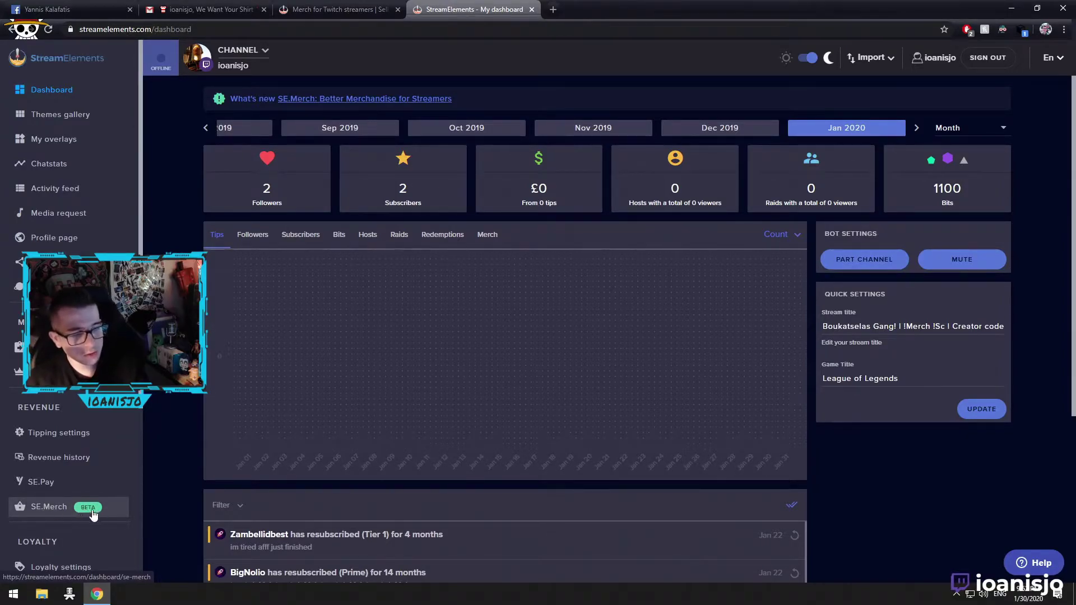
{"action": "left_click", "coordinate": [83, 511]}
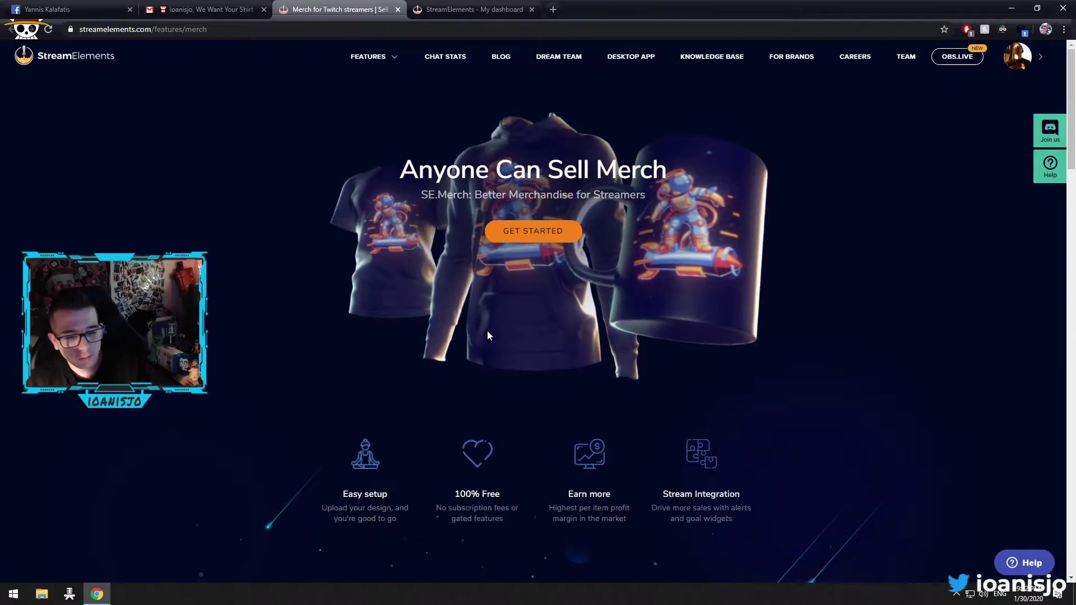
{"action": "scroll", "coordinate": [483, 418], "scroll_direction": "down", "scroll_amount": 8}
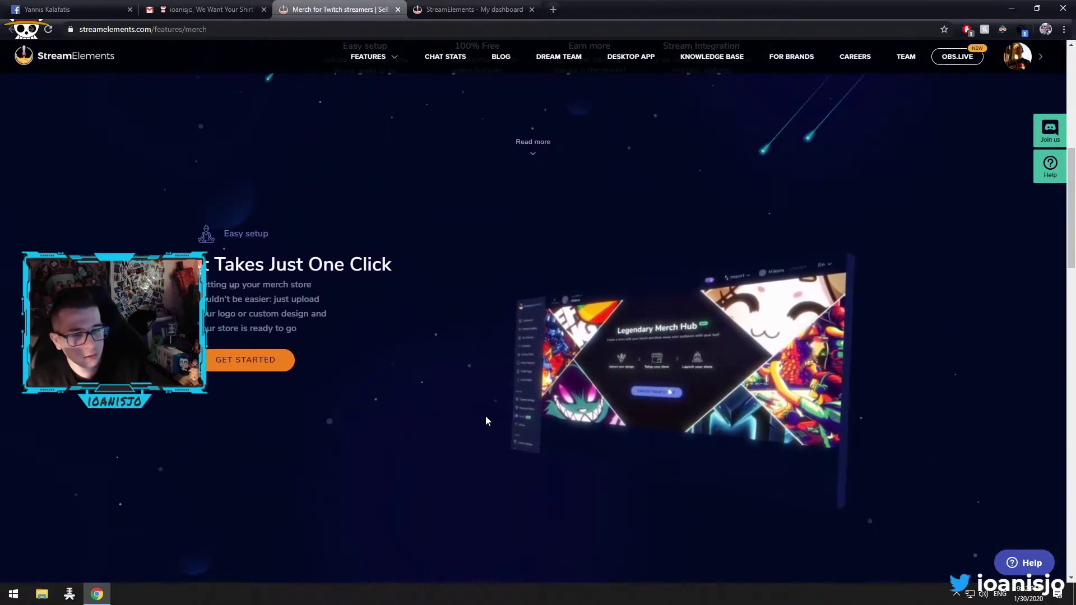
{"action": "scroll", "coordinate": [485, 415], "scroll_direction": "down", "scroll_amount": 9}
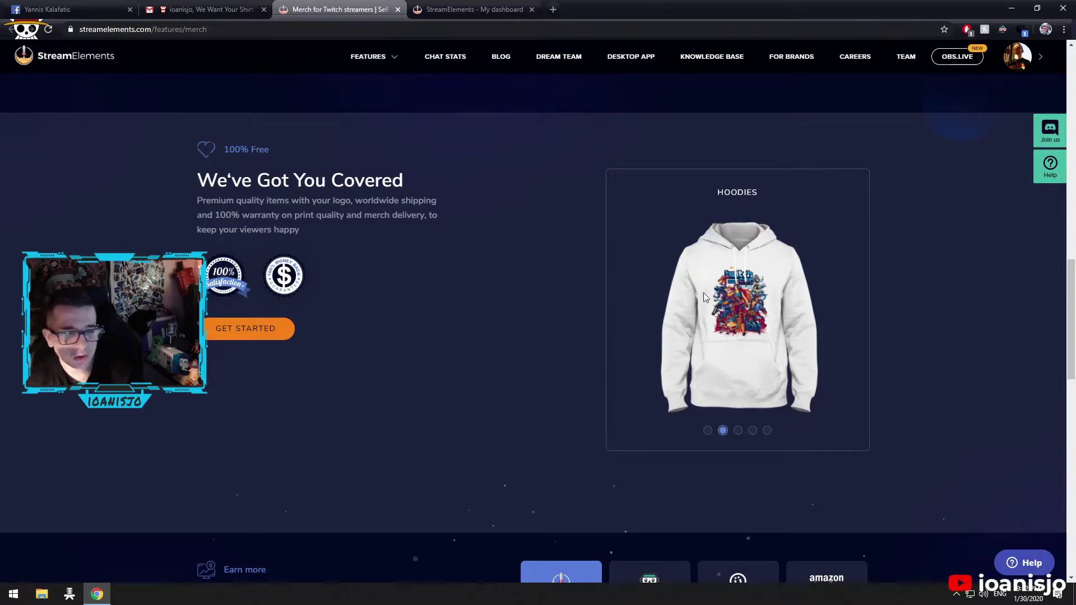
{"action": "scroll", "coordinate": [670, 392], "scroll_direction": "down", "scroll_amount": 7}
{"action": "left_click", "coordinate": [652, 436]}
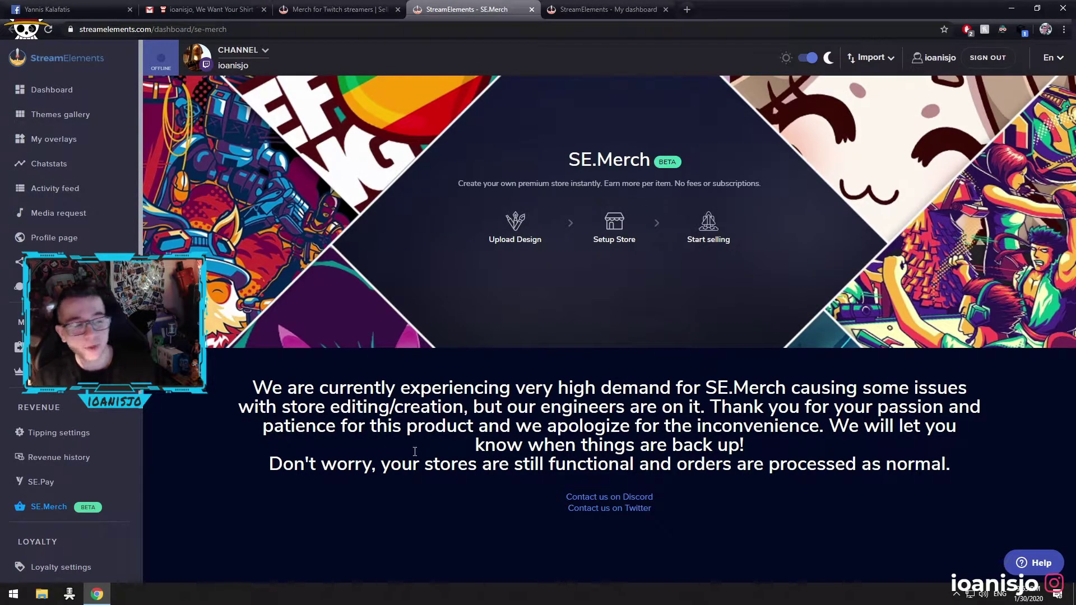
Step: Select the high-demand notice text and reload SE.Merch to reach the design upload step
{"action": "left_click_drag", "start_coordinate": [302, 394], "coordinate": [990, 368]}
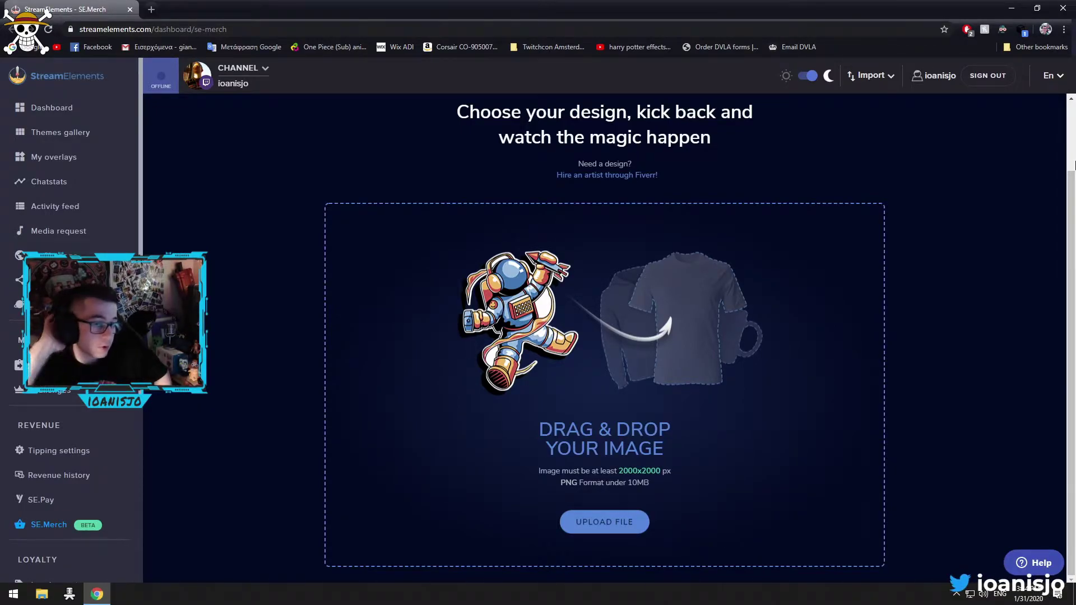
{"action": "scroll", "coordinate": [804, 278], "scroll_direction": "up", "scroll_amount": 2}
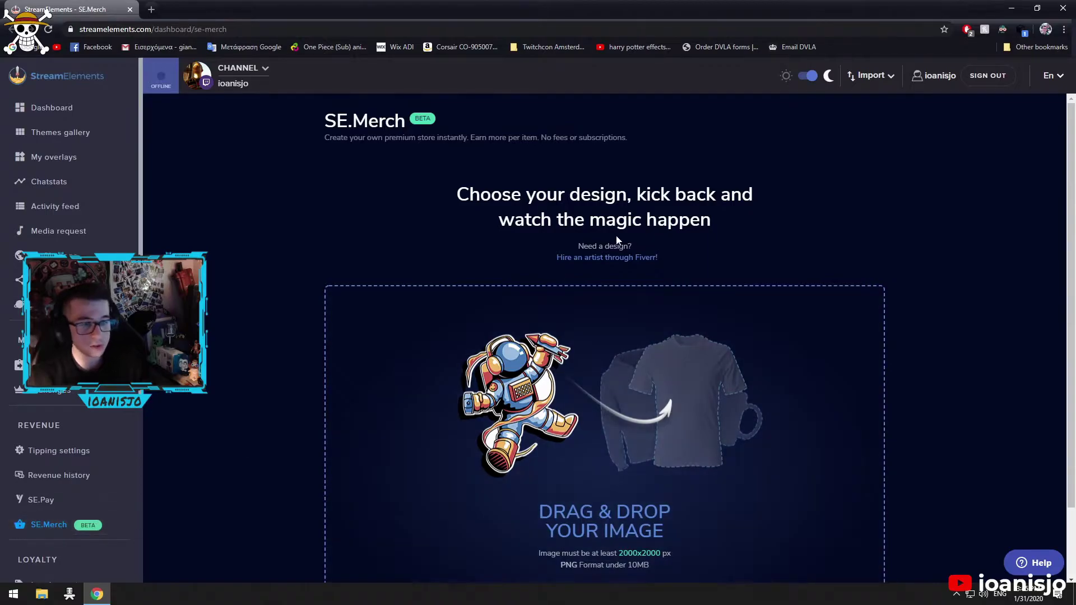
{"action": "scroll", "coordinate": [941, 384], "scroll_direction": "down", "scroll_amount": 2}
{"action": "scroll", "coordinate": [564, 276], "scroll_direction": "up", "scroll_amount": 2}
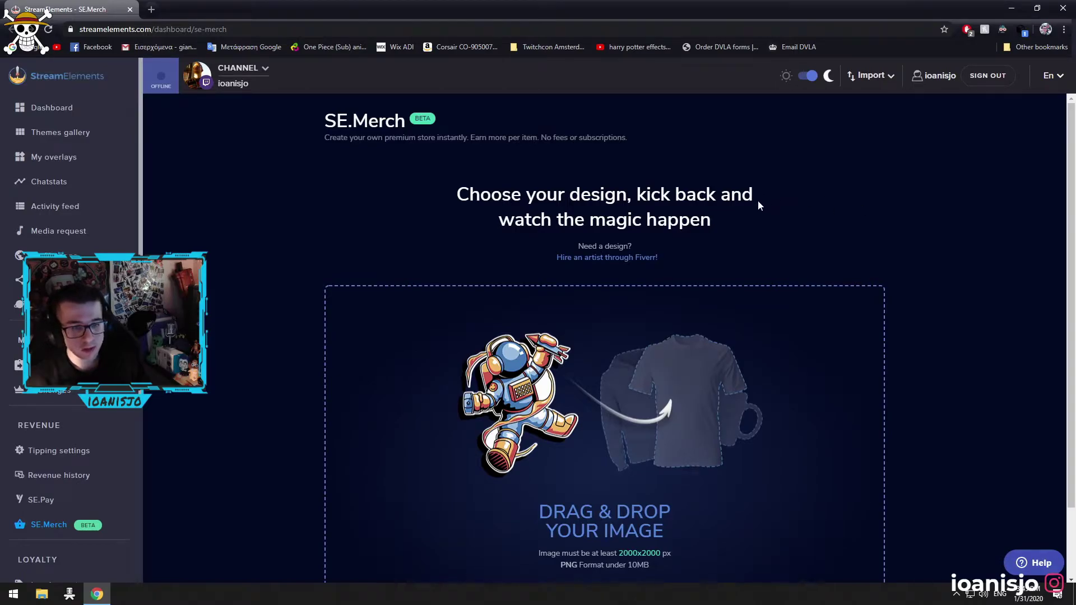
{"action": "scroll", "coordinate": [596, 423], "scroll_direction": "down", "scroll_amount": 2}
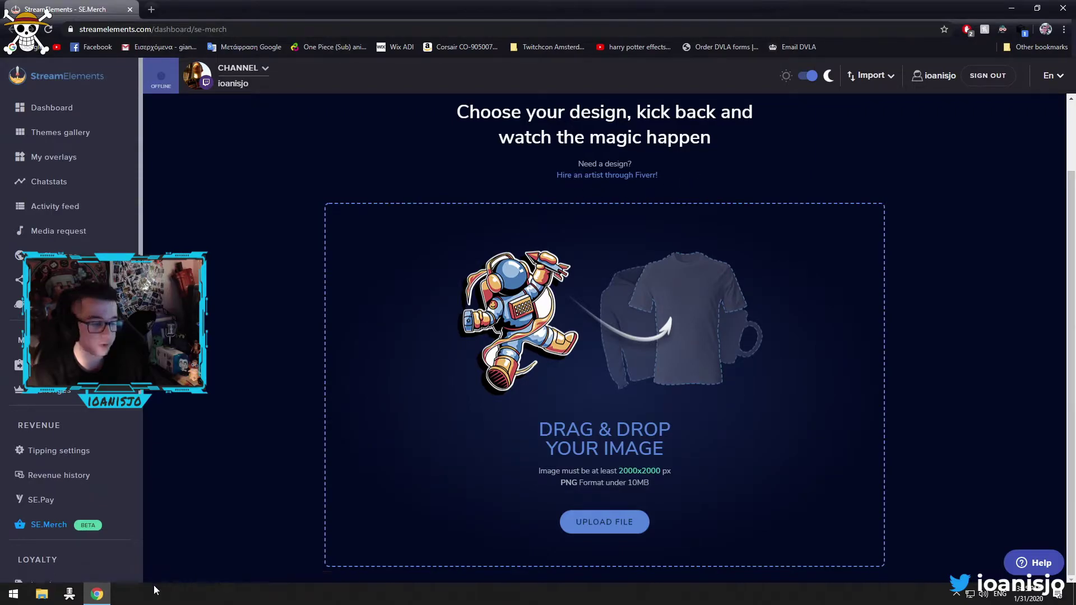
Step: Upload the ioanisjo bandana logo PNG, review its product previews, and continue to store setup
{"action": "left_click_drag", "start_coordinate": [631, 184], "coordinate": [569, 521]}
{"action": "scroll", "coordinate": [413, 504], "scroll_direction": "down", "scroll_amount": 4}
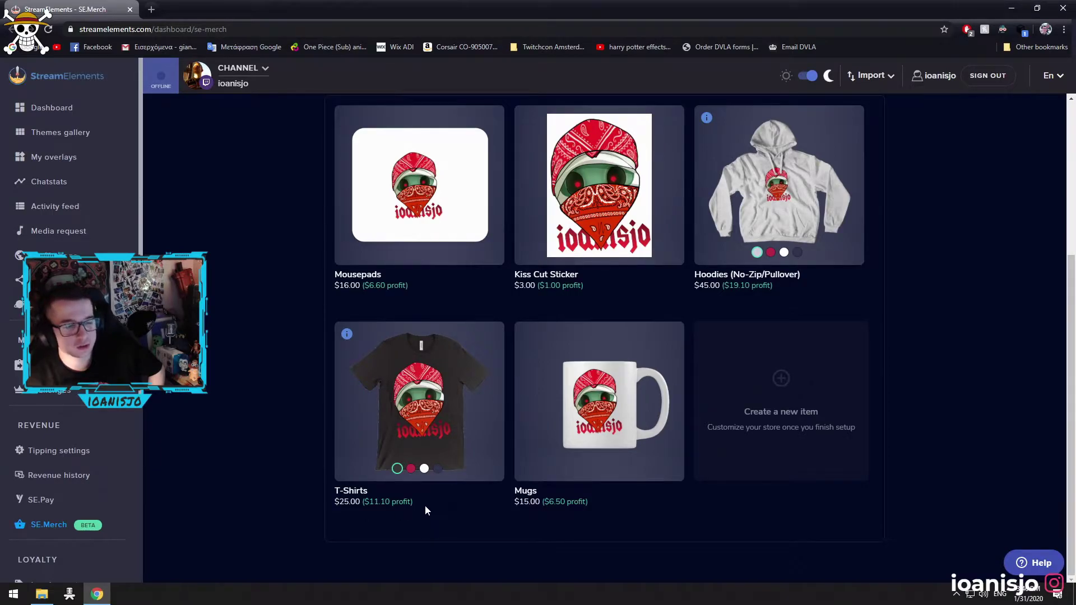
{"action": "scroll", "coordinate": [452, 437], "scroll_direction": "up", "scroll_amount": 4}
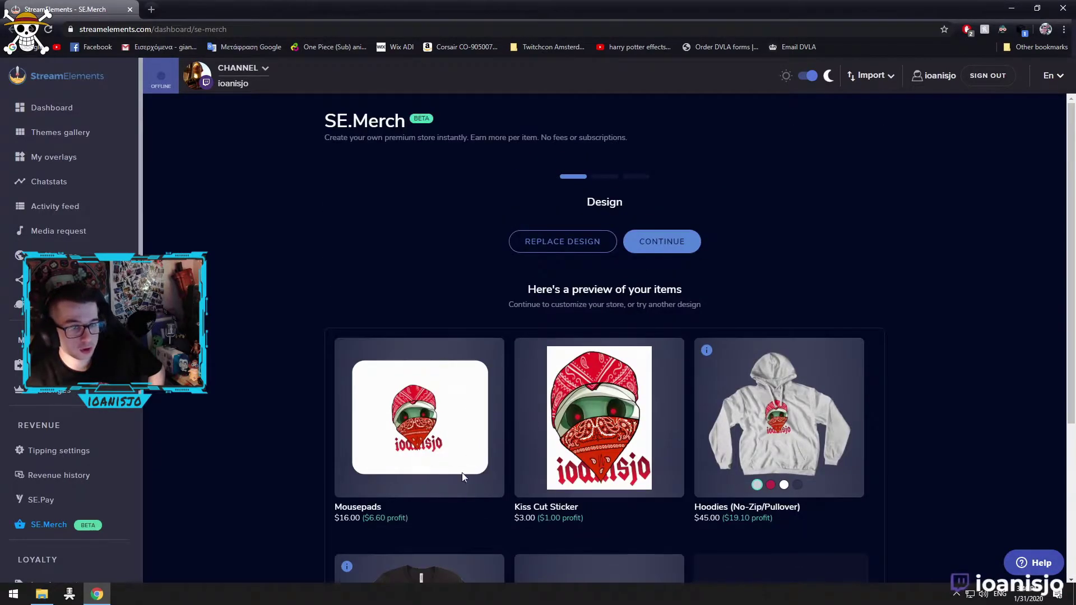
{"action": "scroll", "coordinate": [480, 493], "scroll_direction": "down", "scroll_amount": 4}
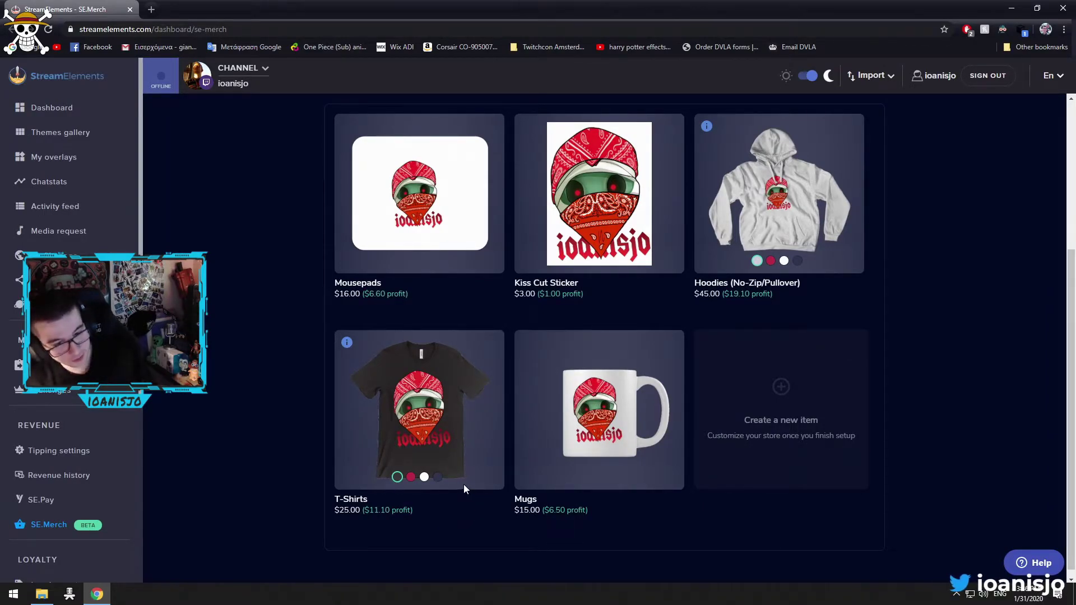
{"action": "scroll", "coordinate": [505, 402], "scroll_direction": "up", "scroll_amount": 4}
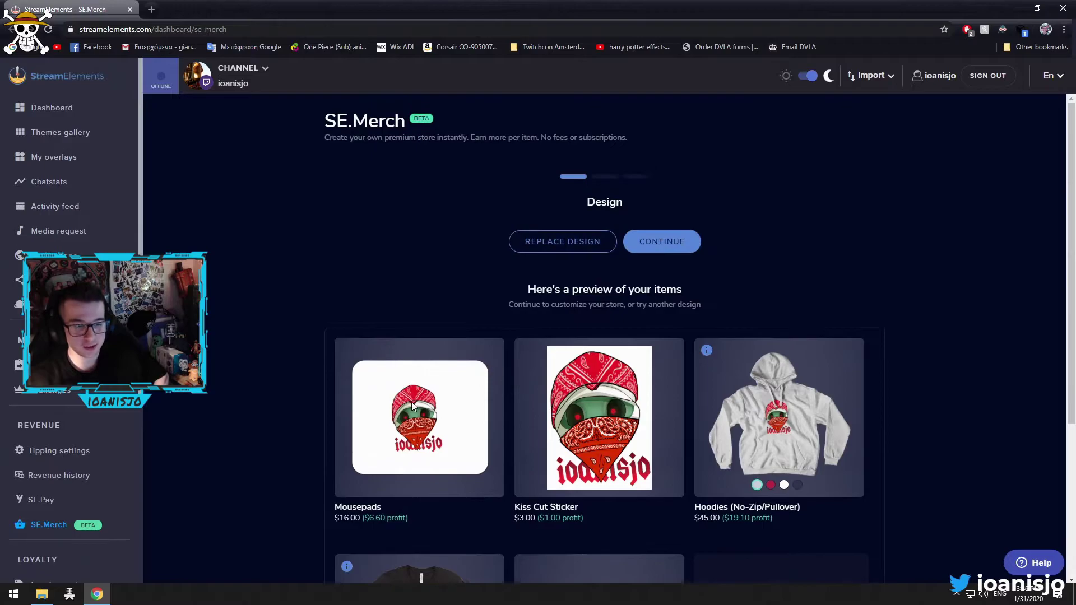
{"action": "scroll", "coordinate": [463, 412], "scroll_direction": "down", "scroll_amount": 4}
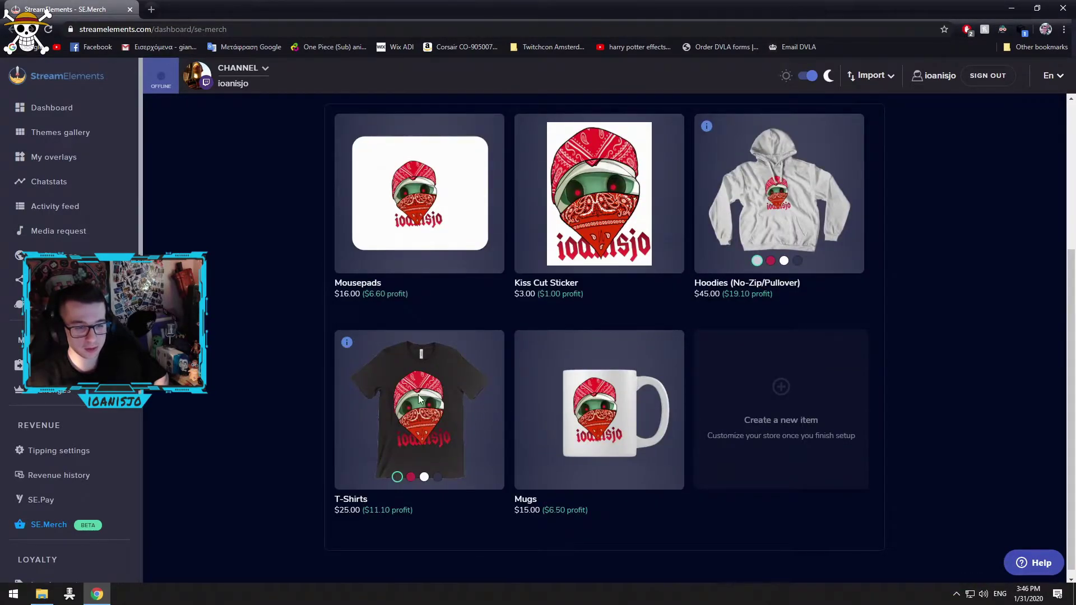
{"action": "scroll", "coordinate": [418, 395], "scroll_direction": "down", "scroll_amount": 1}
{"action": "mouse_move", "coordinate": [342, 335]}
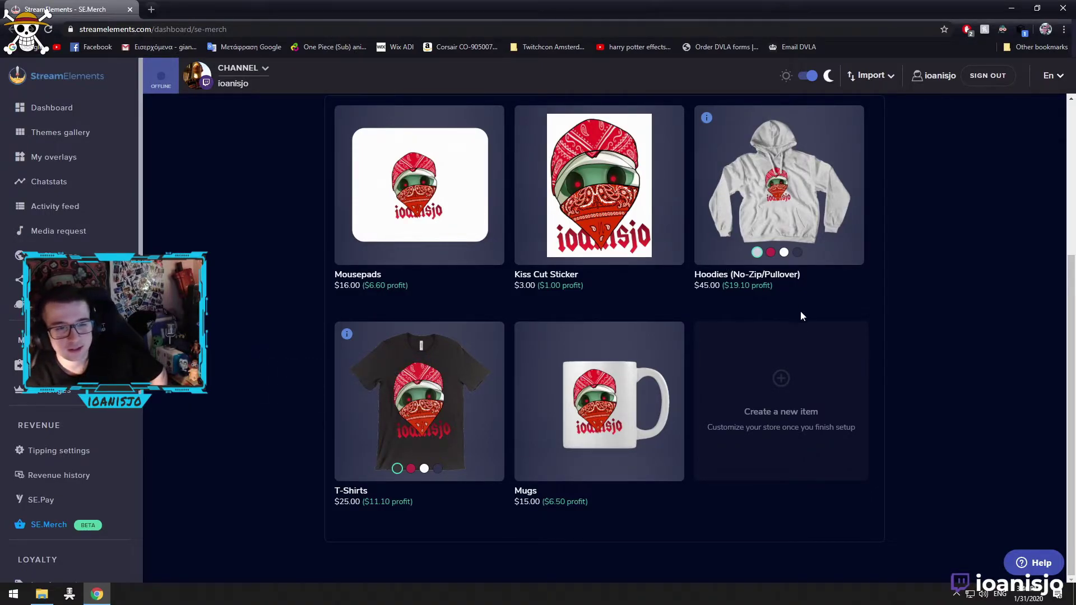
{"action": "scroll", "coordinate": [801, 324], "scroll_direction": "up", "scroll_amount": 3}
{"action": "scroll", "coordinate": [803, 362], "scroll_direction": "down", "scroll_amount": 2}
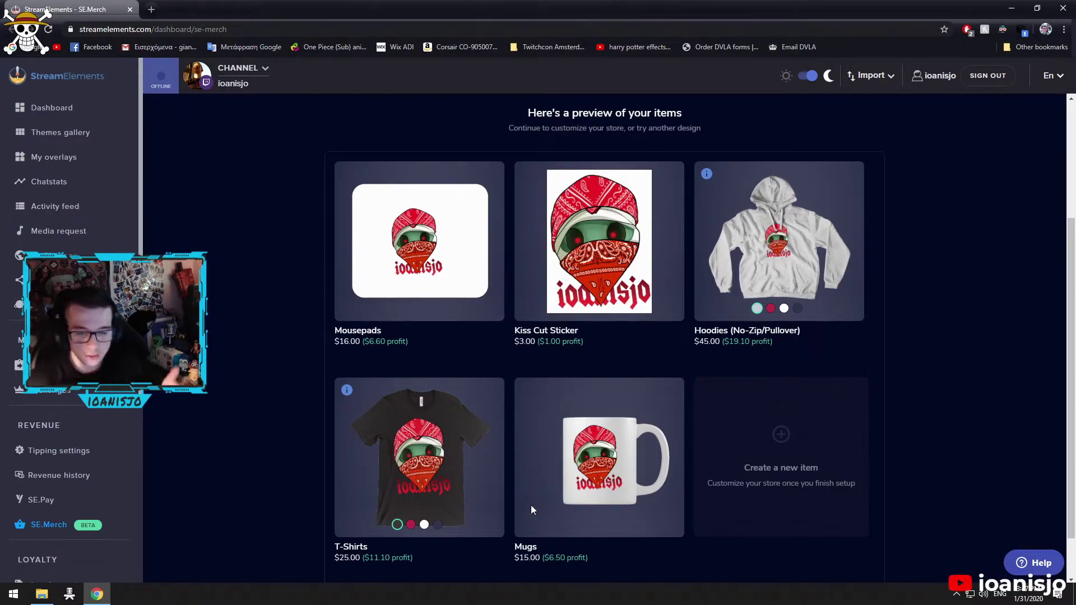
{"action": "scroll", "coordinate": [668, 527], "scroll_direction": "up", "scroll_amount": 3}
{"action": "left_click", "coordinate": [658, 246]}
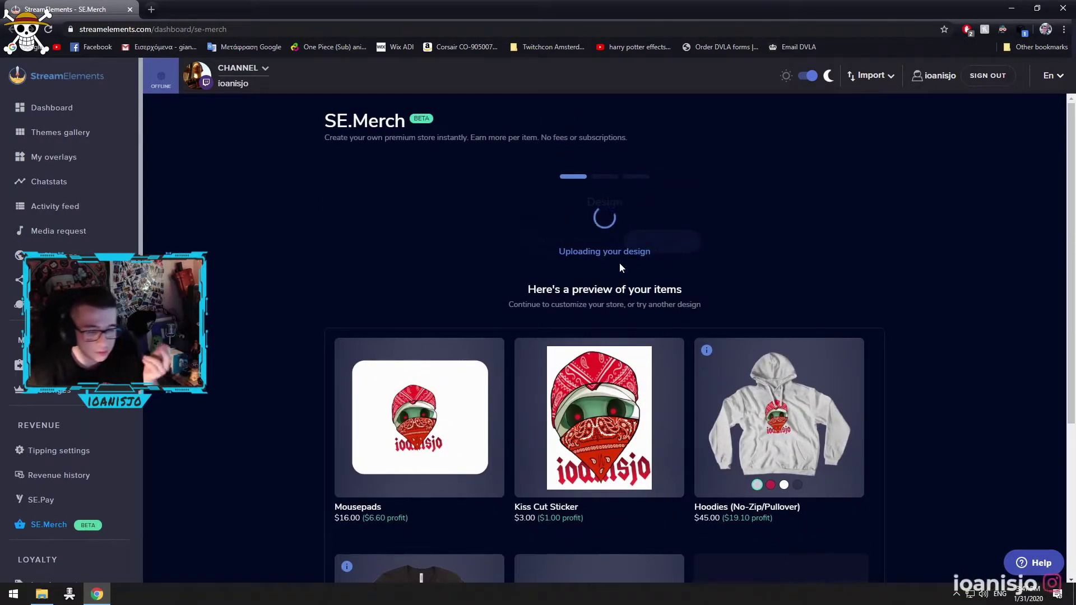
Step: Review the item previews and confirm Setup until 'Your store is ready to be launched!' appears
{"action": "scroll", "coordinate": [719, 371], "scroll_direction": "down", "scroll_amount": 3}
{"action": "scroll", "coordinate": [723, 361], "scroll_direction": "down", "scroll_amount": 2}
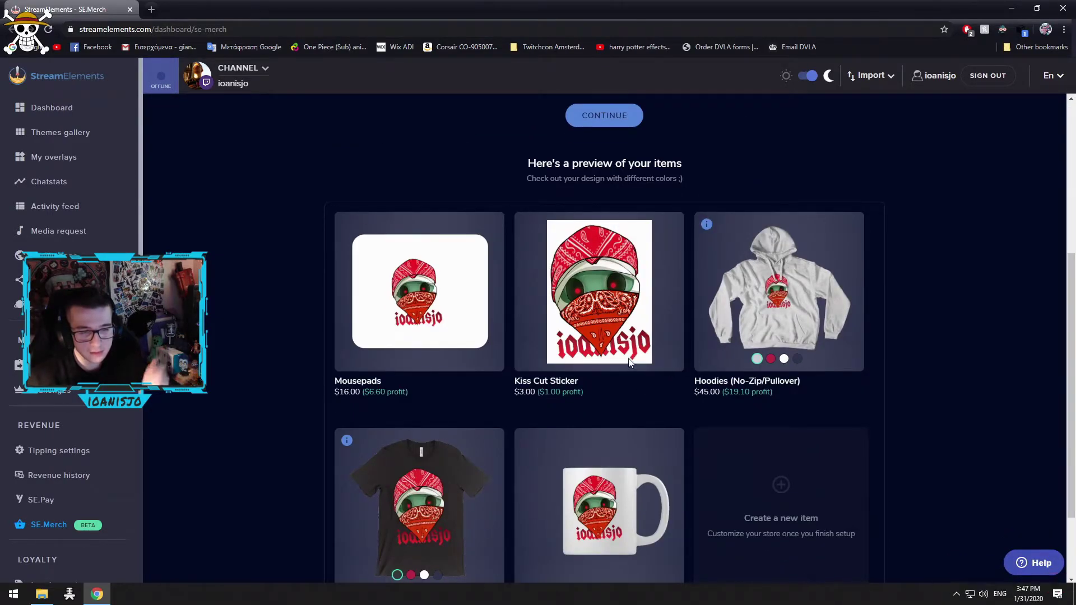
{"action": "scroll", "coordinate": [727, 351], "scroll_direction": "up", "scroll_amount": 2}
{"action": "scroll", "coordinate": [568, 319], "scroll_direction": "up", "scroll_amount": 3}
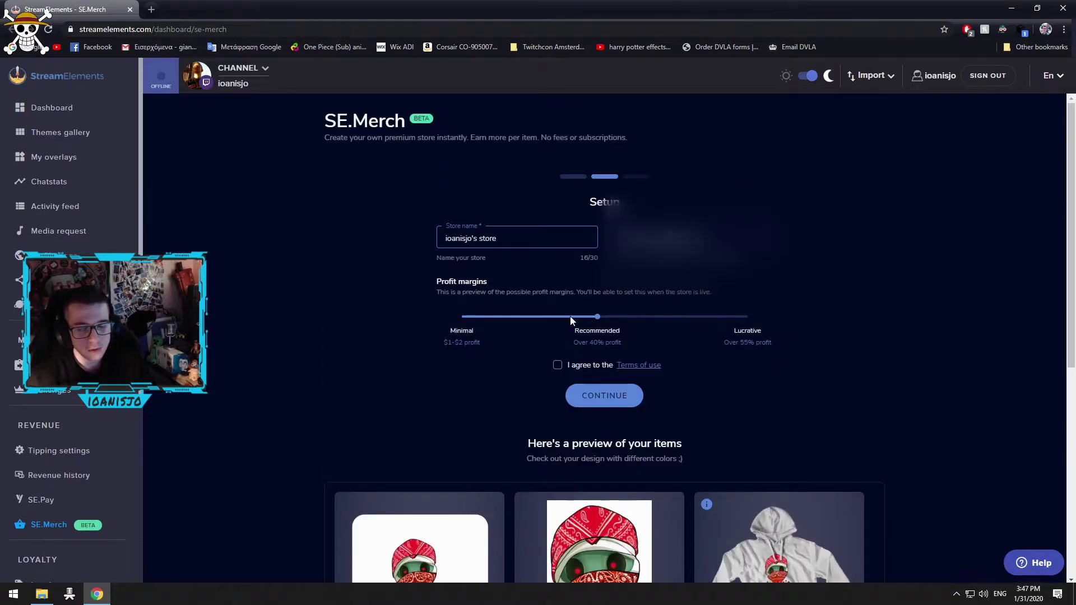
{"action": "scroll", "coordinate": [376, 555], "scroll_direction": "down", "scroll_amount": 6}
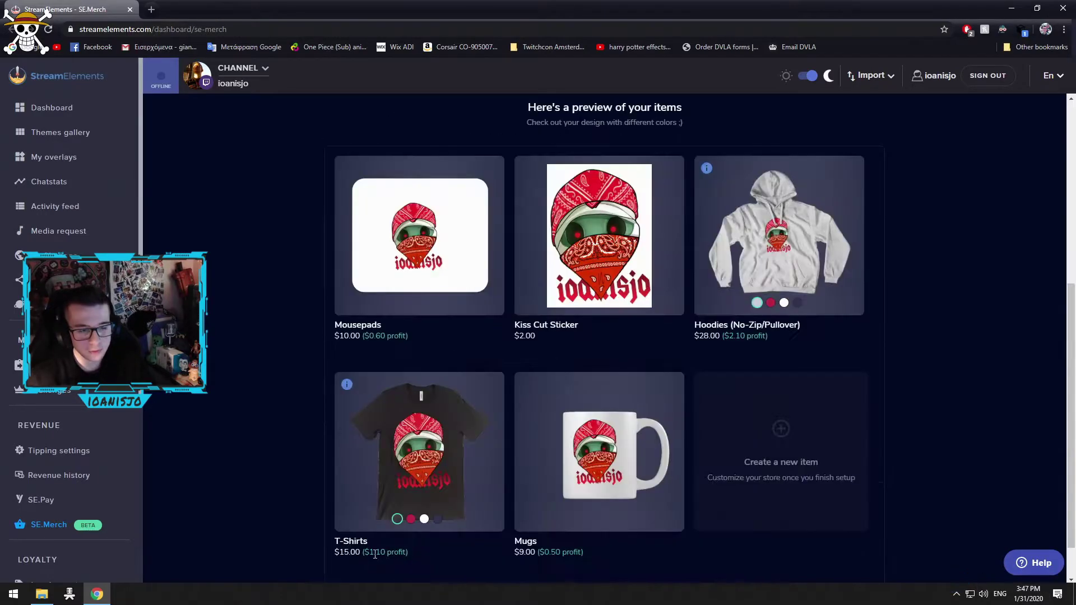
{"action": "scroll", "coordinate": [381, 549], "scroll_direction": "down", "scroll_amount": 1}
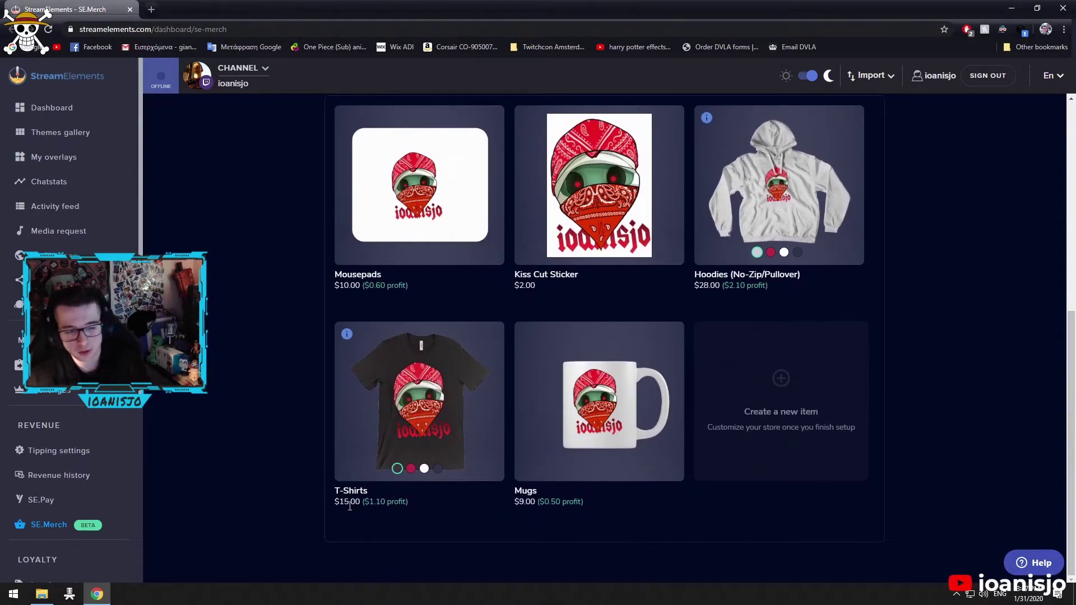
{"action": "scroll", "coordinate": [504, 333], "scroll_direction": "up", "scroll_amount": 5}
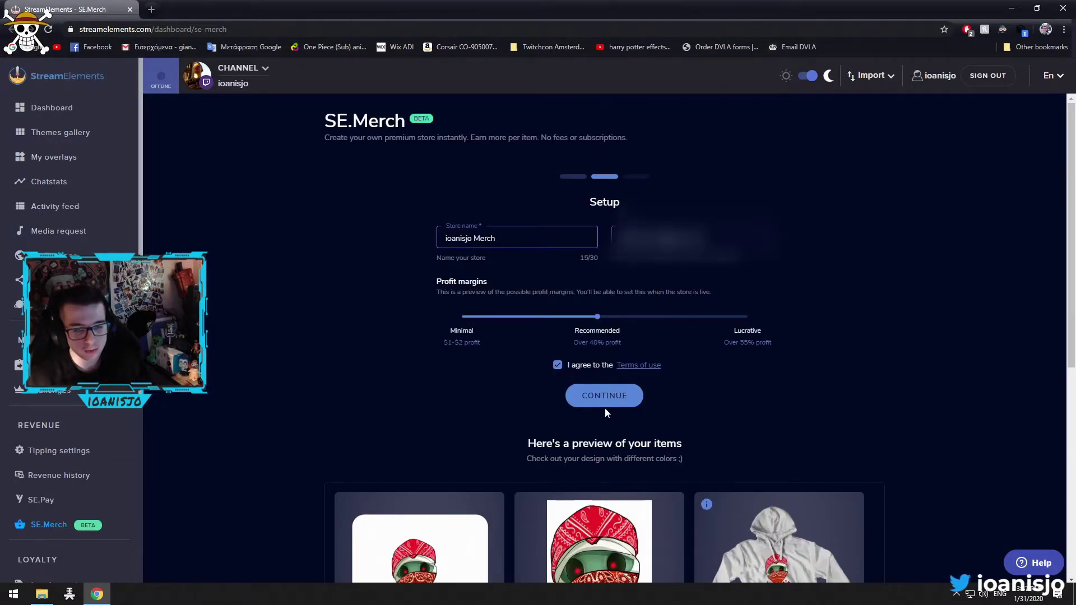
{"action": "left_click", "coordinate": [604, 397]}
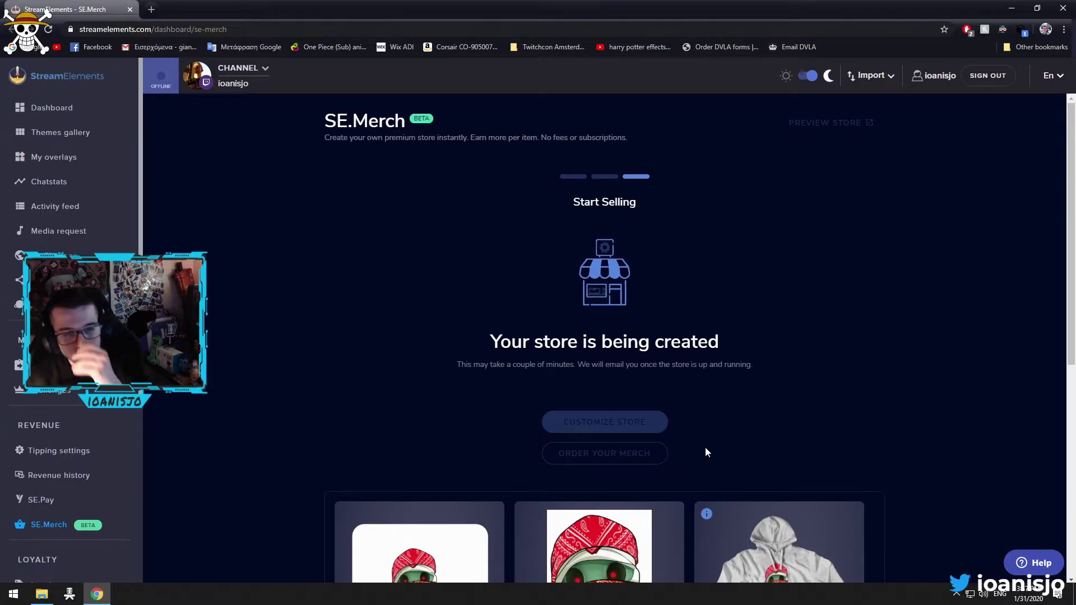
{"action": "scroll", "coordinate": [703, 463], "scroll_direction": "down", "scroll_amount": 1}
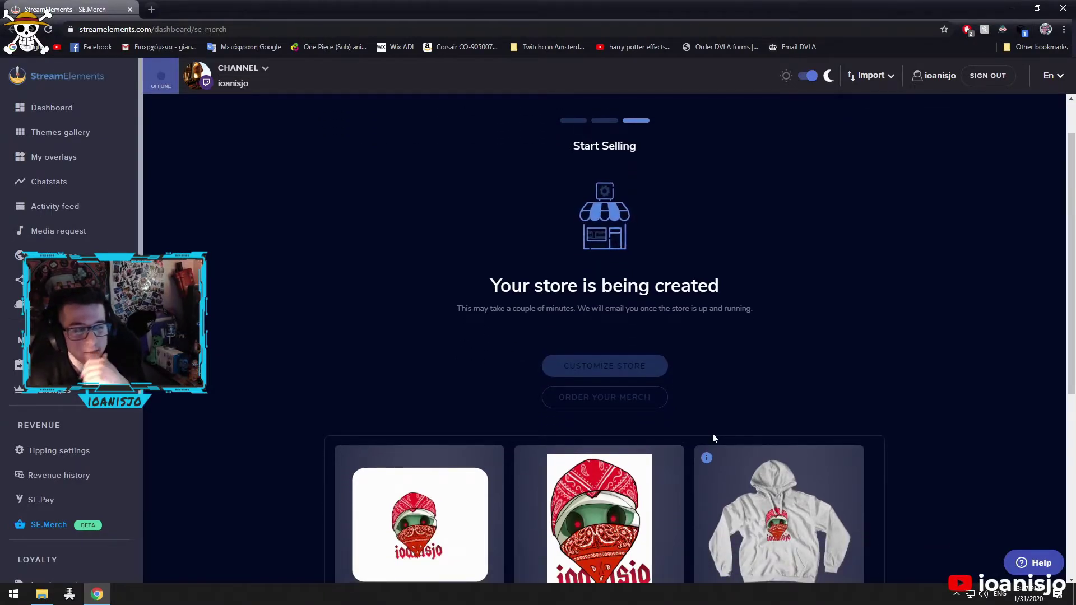
{"action": "scroll", "coordinate": [713, 434], "scroll_direction": "up", "scroll_amount": 1}
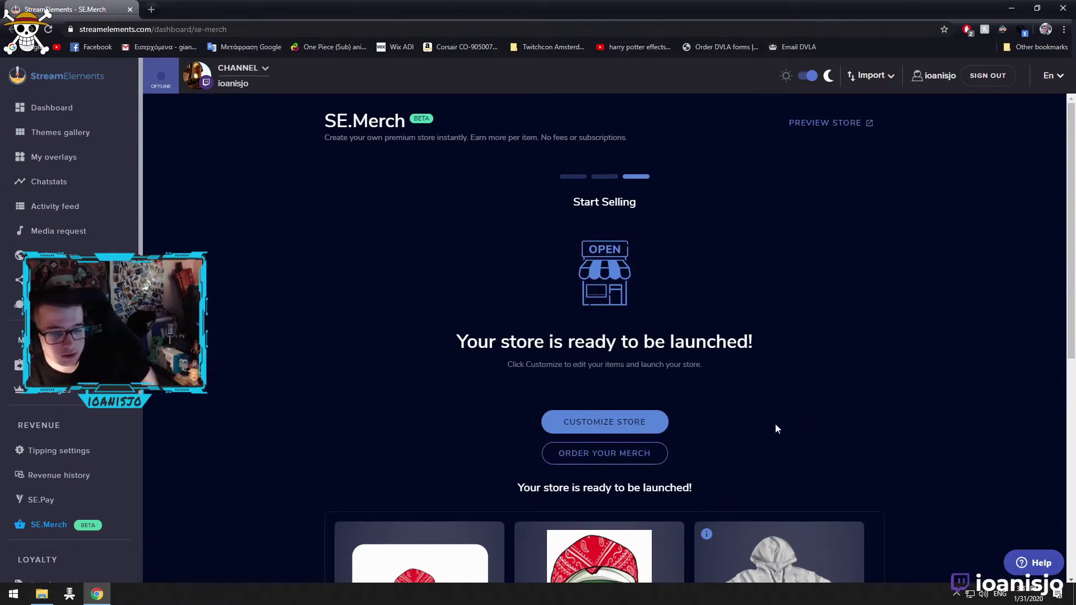
Step: Start customizing the new store and open the Hoodies item for editing
{"action": "left_click", "coordinate": [659, 430]}
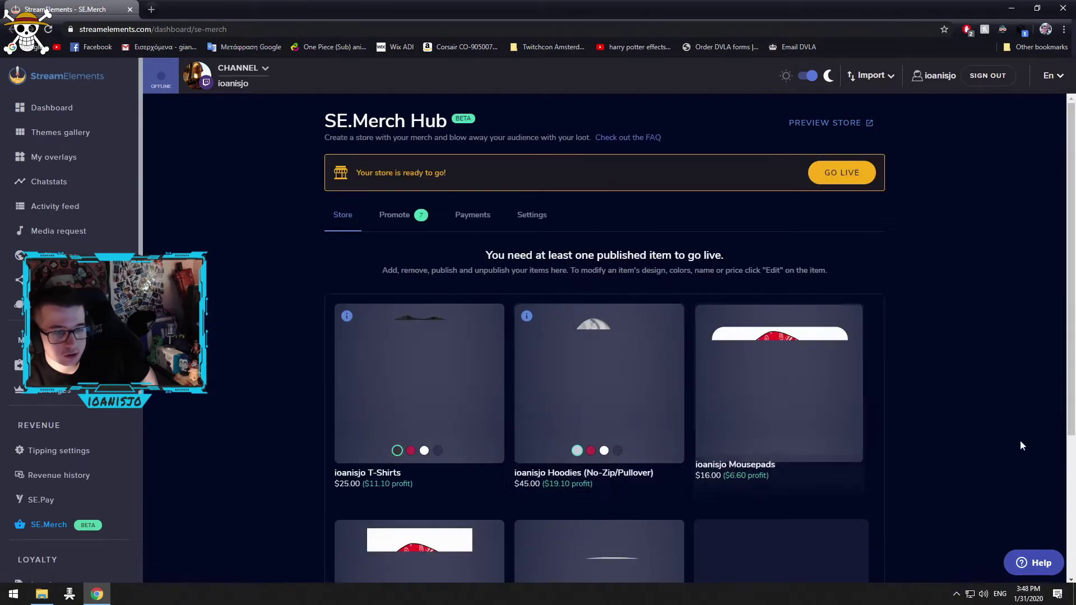
{"action": "scroll", "coordinate": [1025, 426], "scroll_direction": "down", "scroll_amount": 3}
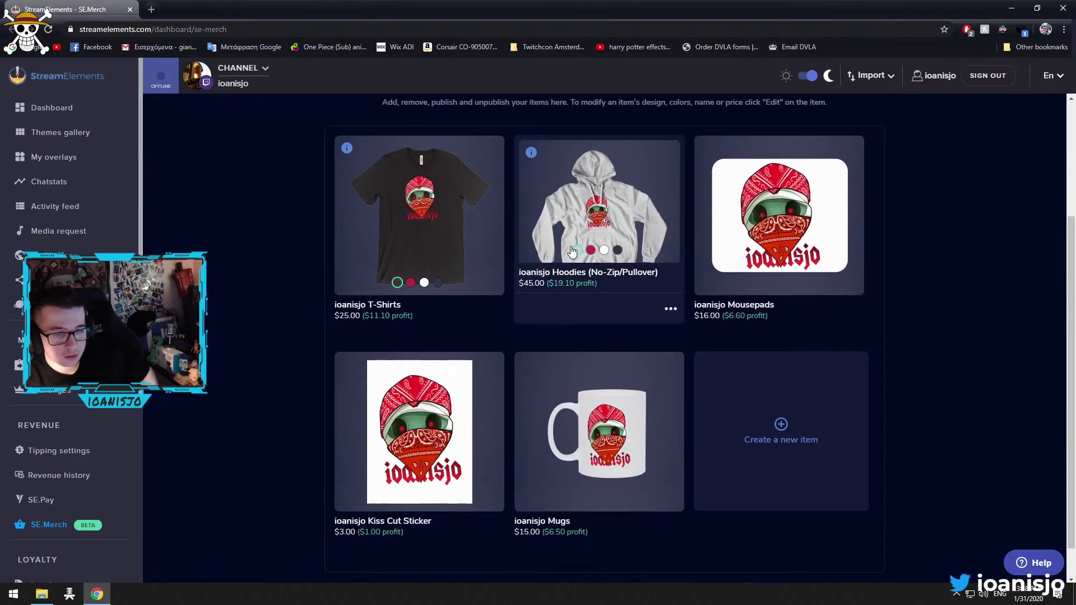
{"action": "left_click", "coordinate": [674, 252]}
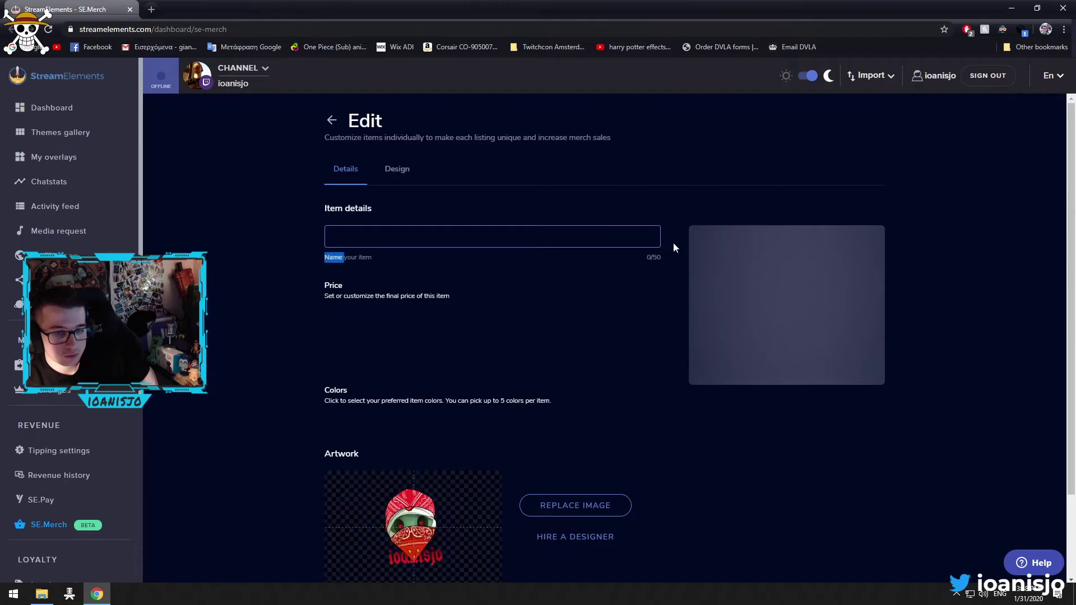
{"action": "scroll", "coordinate": [677, 293], "scroll_direction": "down", "scroll_amount": 3}
{"action": "left_click", "coordinate": [424, 427]}
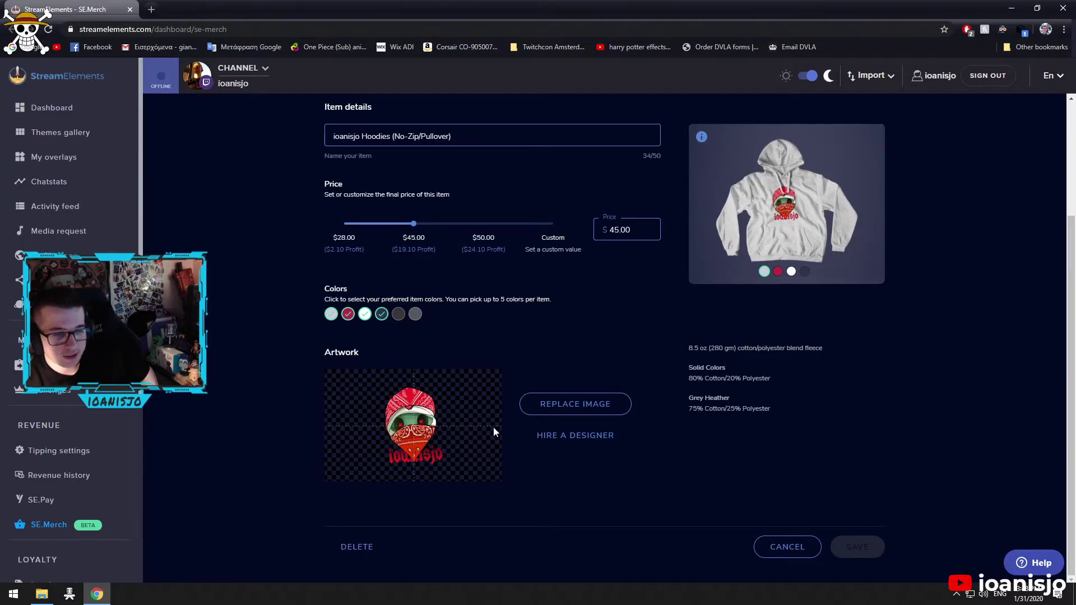
Step: Switch the hoodie from the $45.00 tier to a custom price and select the Price field
{"action": "scroll", "coordinate": [563, 401], "scroll_direction": "up", "scroll_amount": 2}
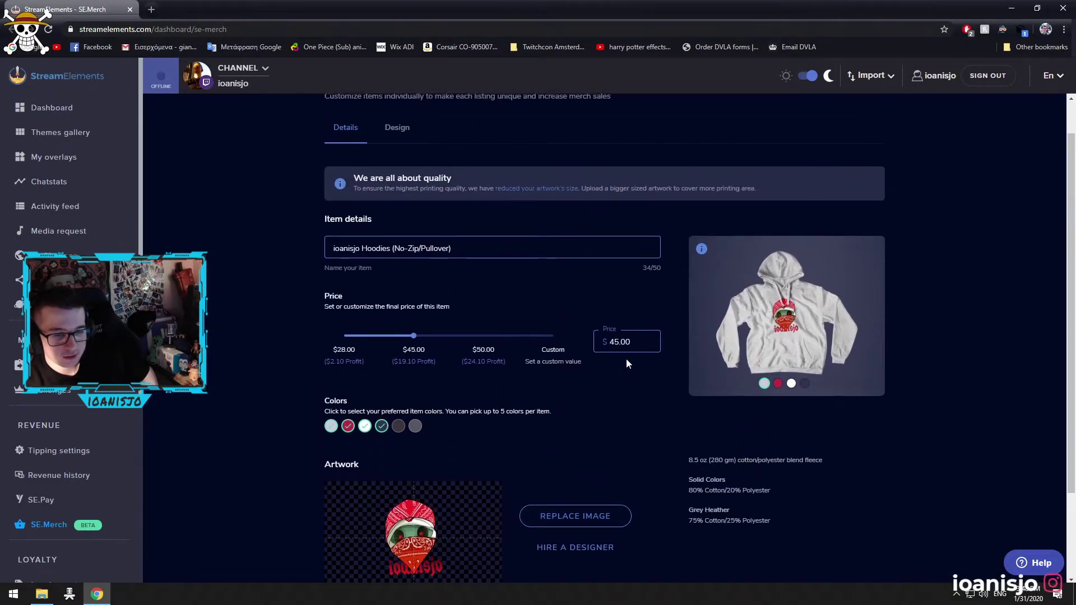
{"action": "left_click", "coordinate": [383, 335]}
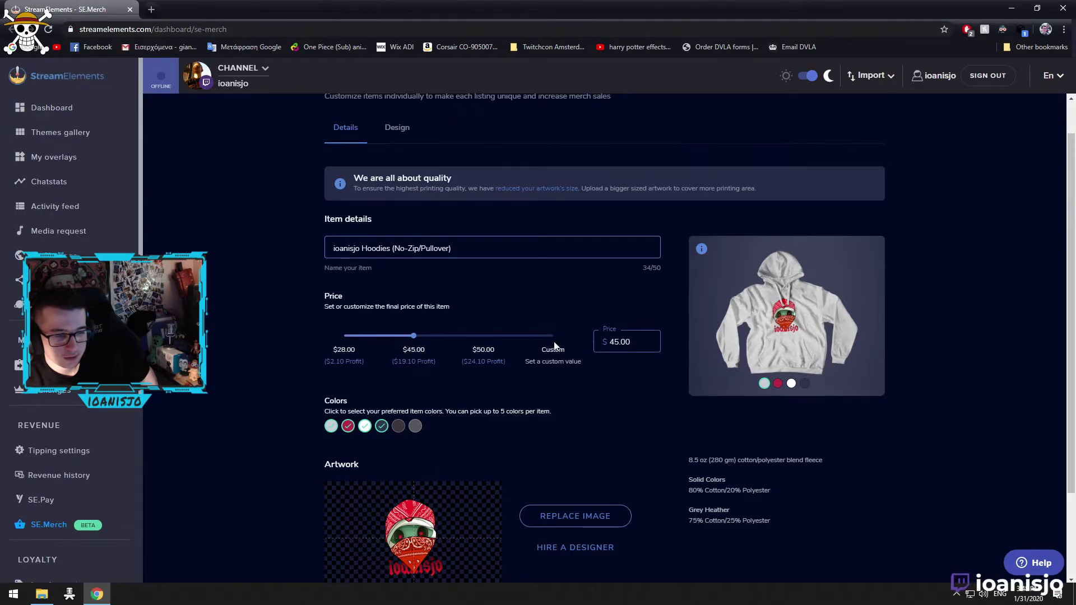
{"action": "left_click", "coordinate": [611, 342]}
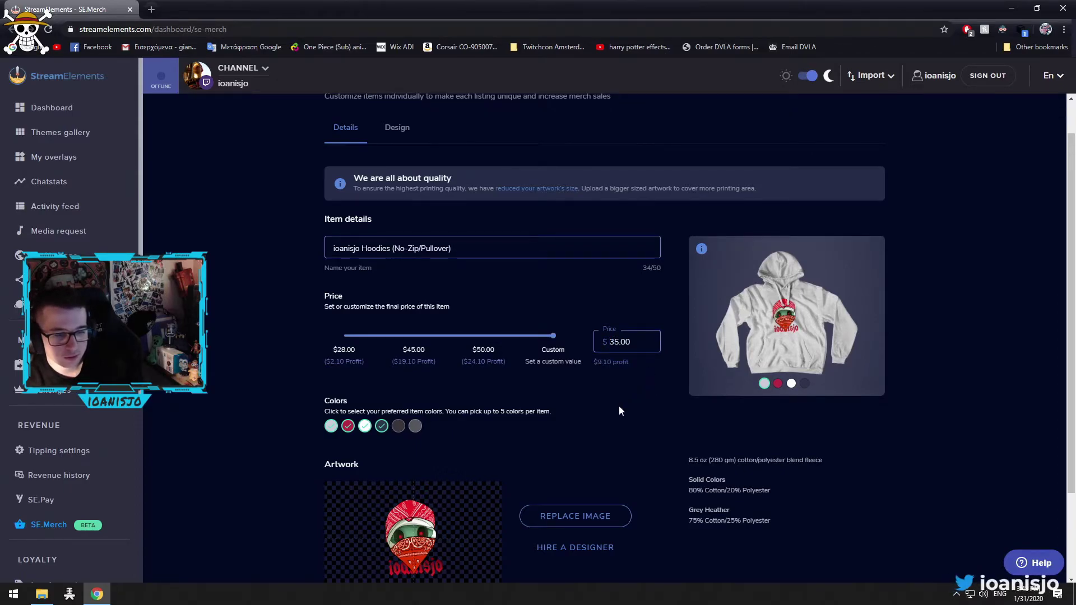
{"action": "scroll", "coordinate": [621, 408], "scroll_direction": "down", "scroll_amount": 2}
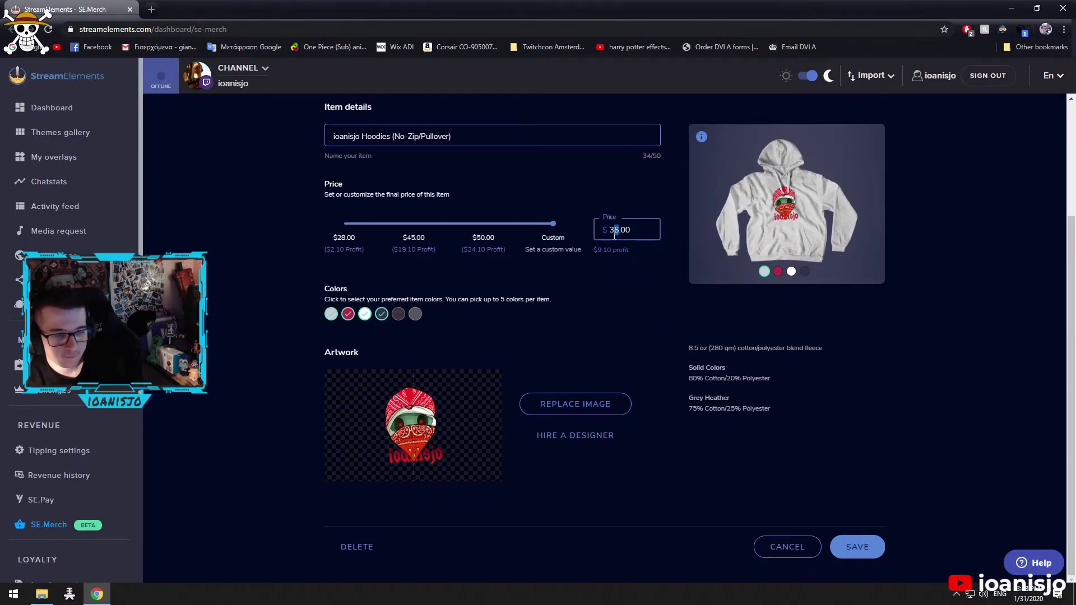
{"action": "triple_click", "coordinate": [569, 292]}
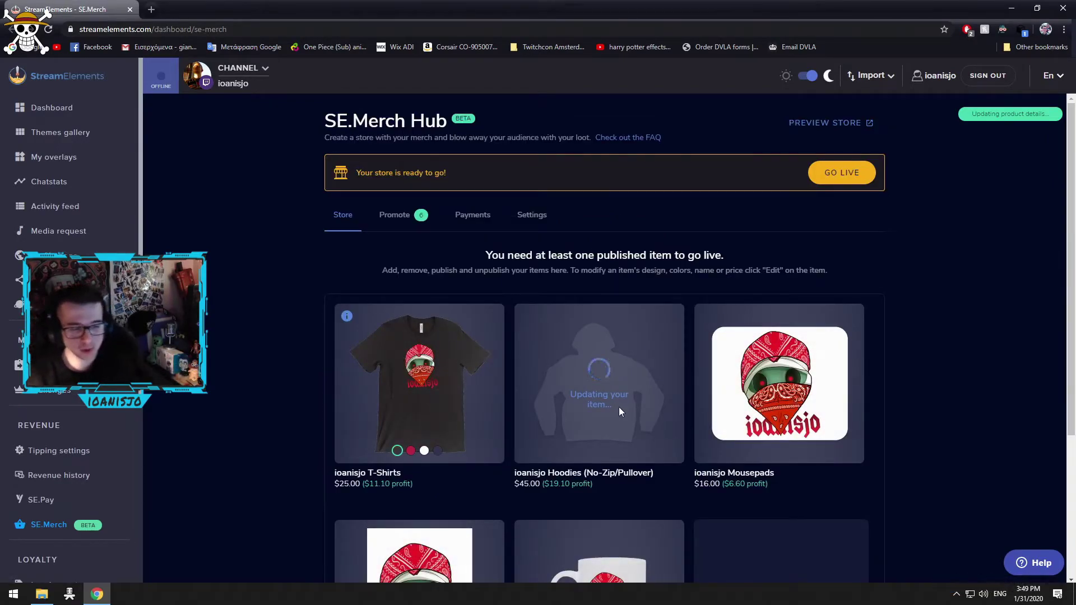
Step: Give the T-Shirts item a custom price of $18.00 and save it
{"action": "scroll", "coordinate": [619, 406], "scroll_direction": "down", "scroll_amount": 3}
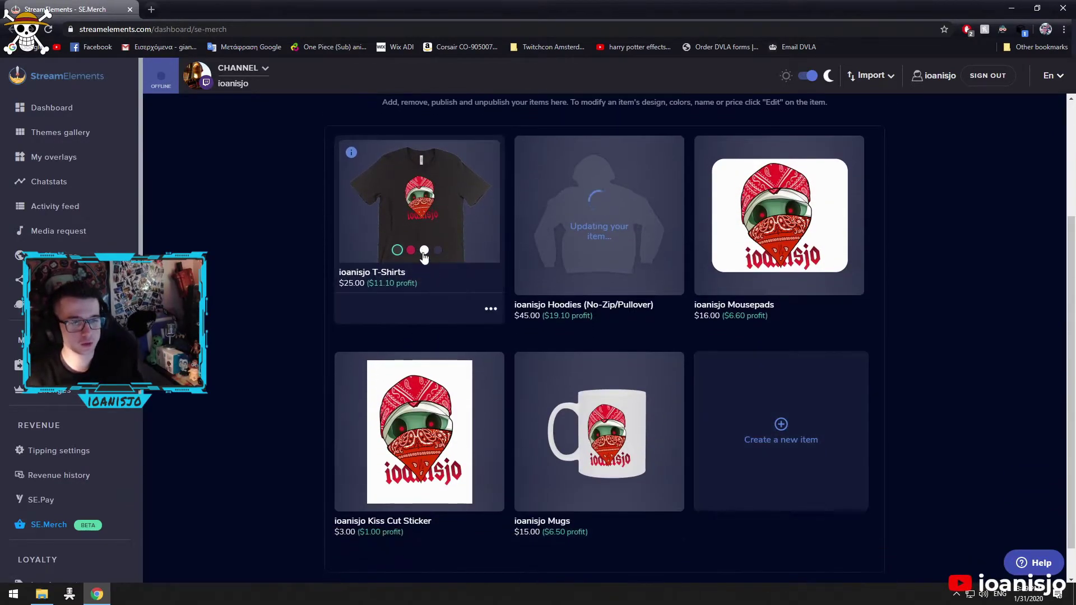
{"action": "left_click", "coordinate": [421, 259]}
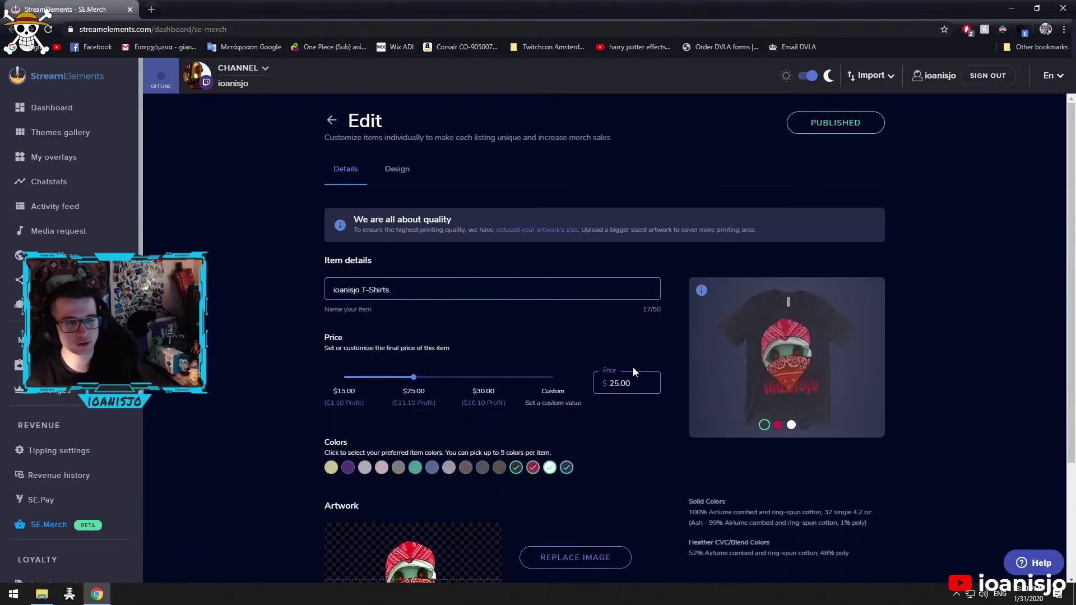
{"action": "scroll", "coordinate": [472, 353], "scroll_direction": "down", "scroll_amount": 3}
{"action": "left_click", "coordinate": [769, 365]}
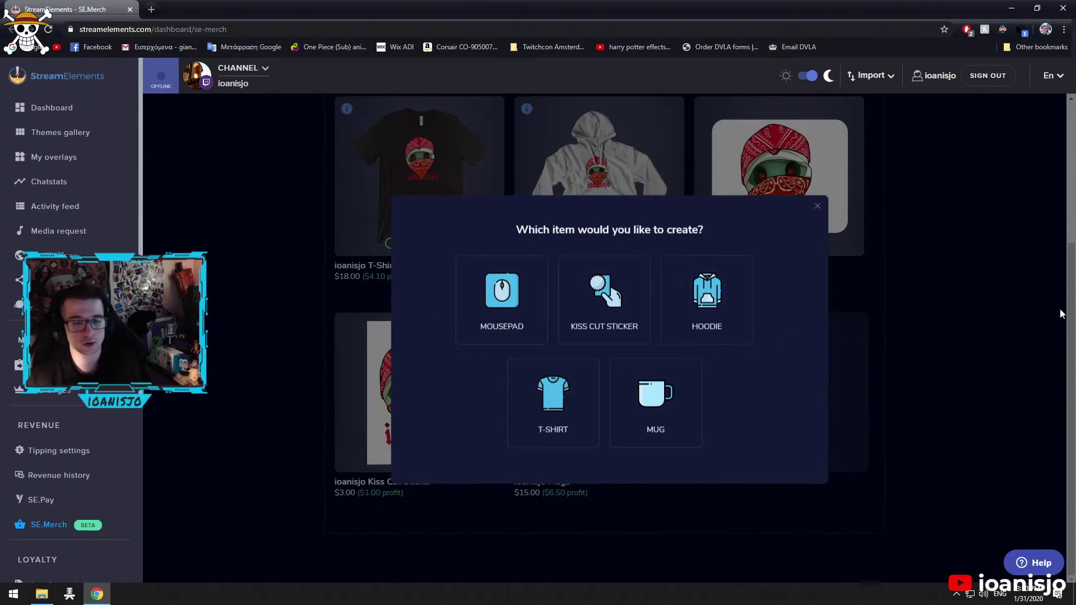
Step: Dismiss the new-item picker and review the Promote checklist, now 8% completed
{"action": "left_click", "coordinate": [895, 448]}
{"action": "scroll", "coordinate": [1016, 394], "scroll_direction": "down", "scroll_amount": 1}
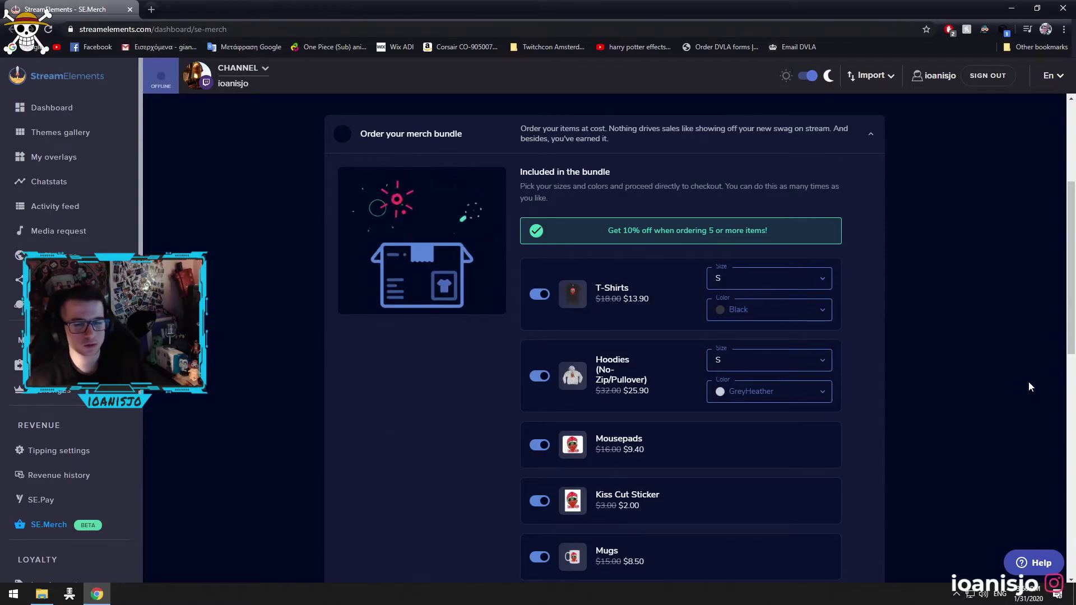
{"action": "scroll", "coordinate": [1031, 372], "scroll_direction": "down", "scroll_amount": 5}
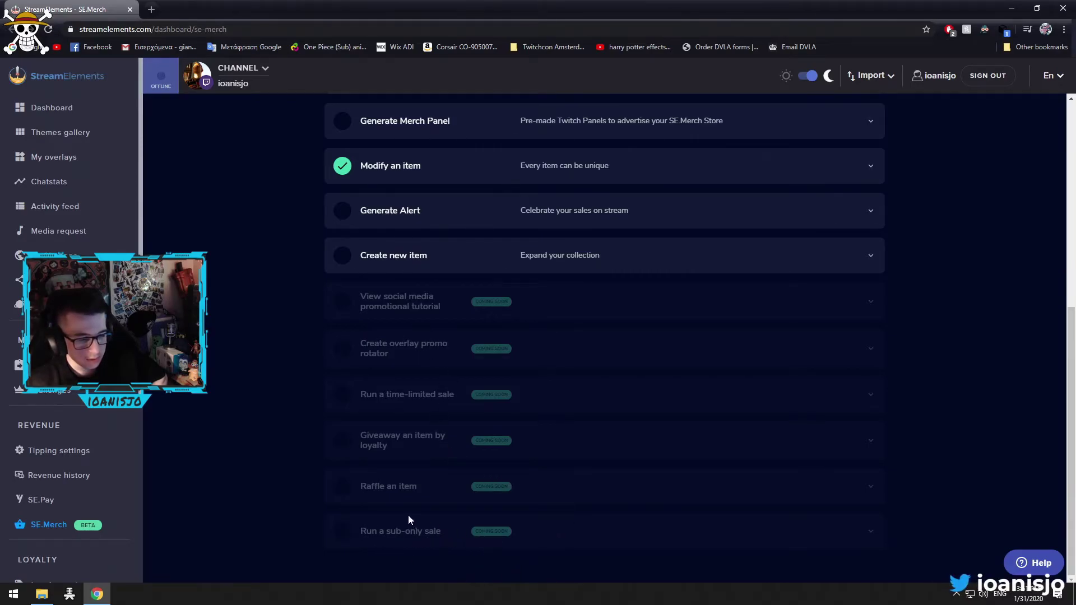
{"action": "scroll", "coordinate": [506, 513], "scroll_direction": "up", "scroll_amount": 6}
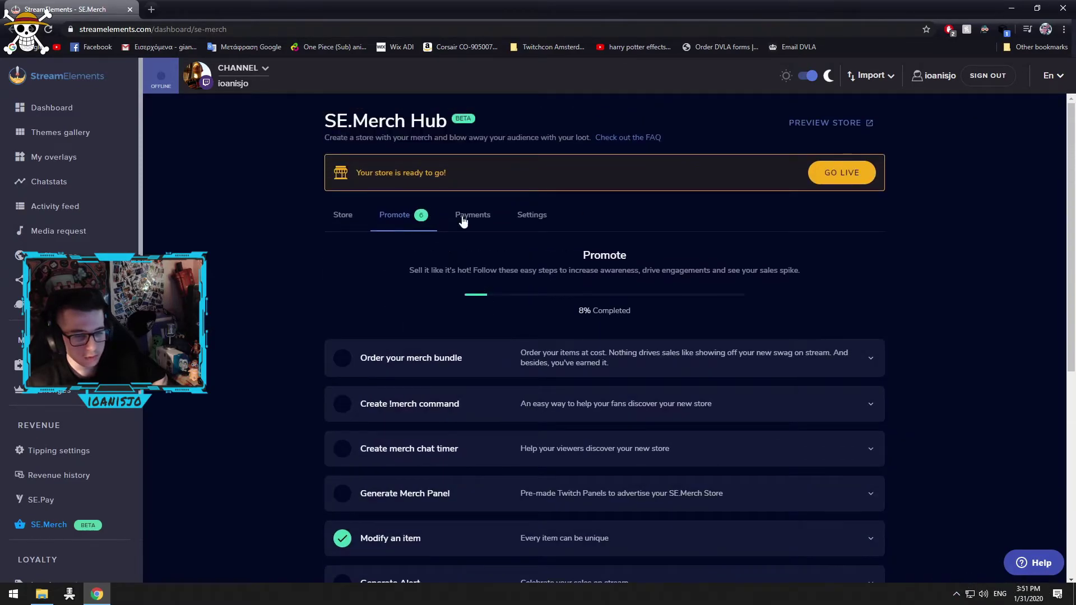
Step: Open the Payments tab showing $0.00 available for withdrawal and no orders
{"action": "left_click", "coordinate": [469, 219]}
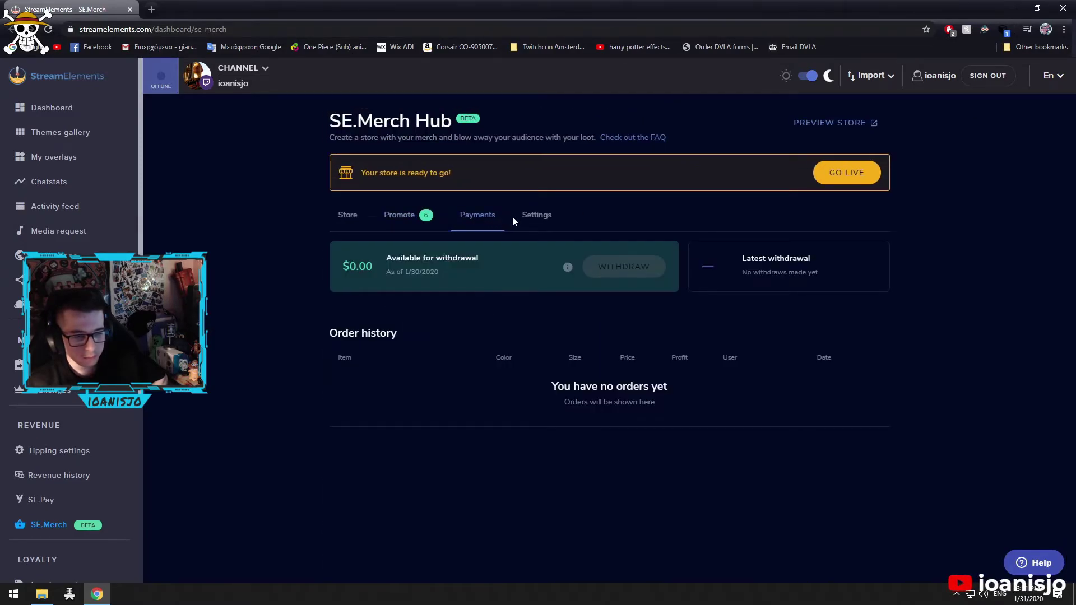